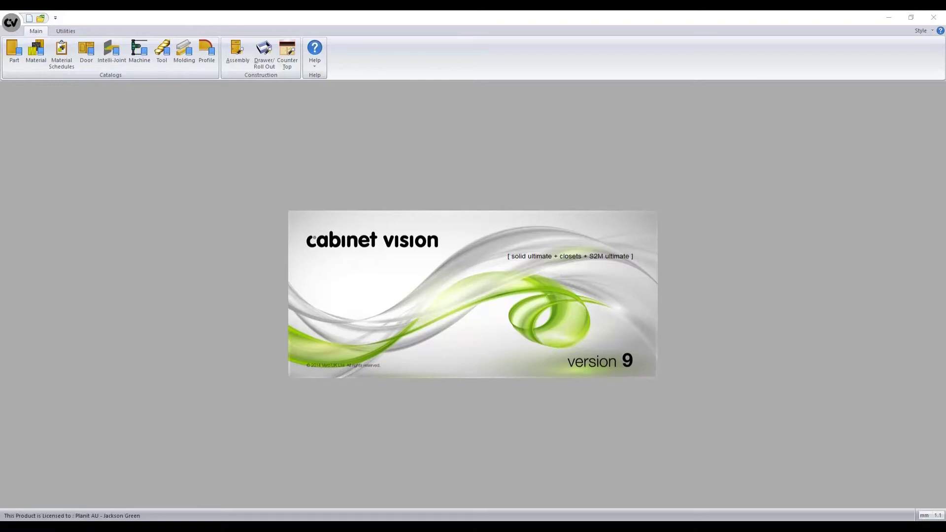
Step: Open the profile catalog and look through the profile types and the available Top Edging profiles
left_click(207, 49)
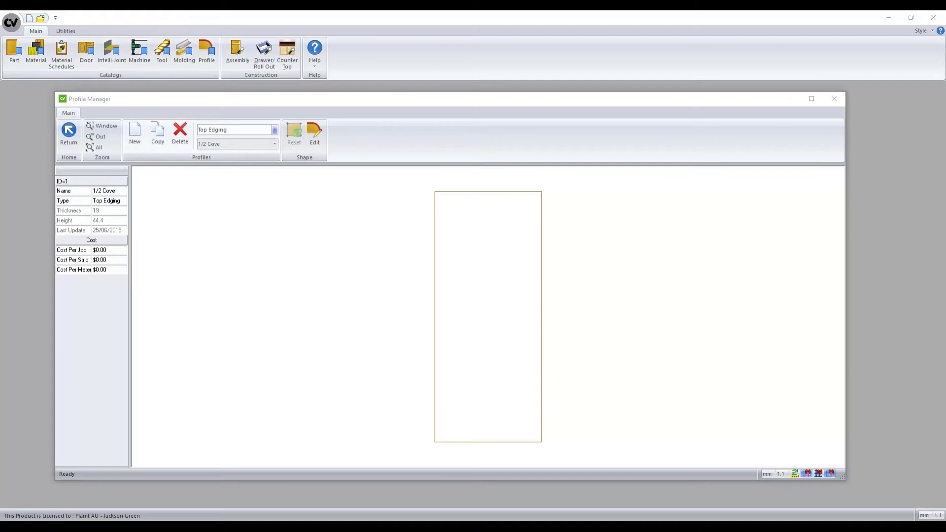
left_click(274, 130)
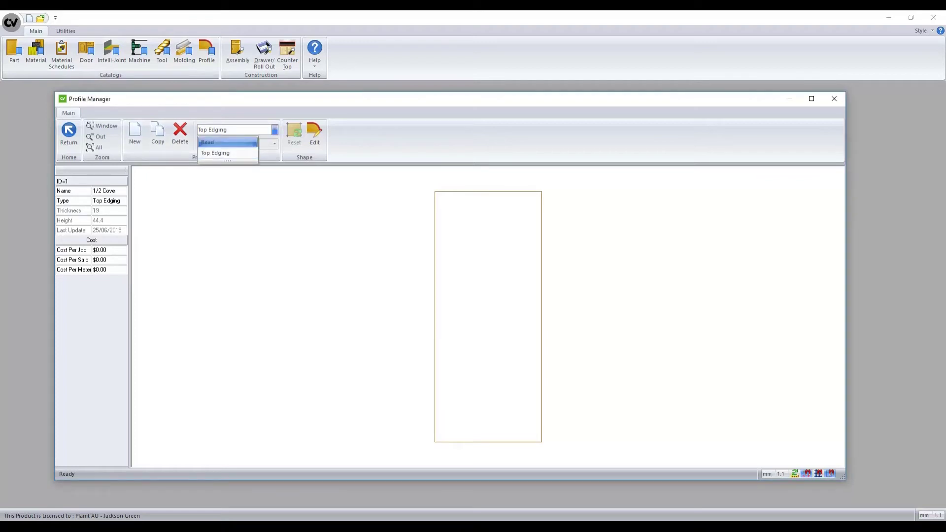
key("Escape")
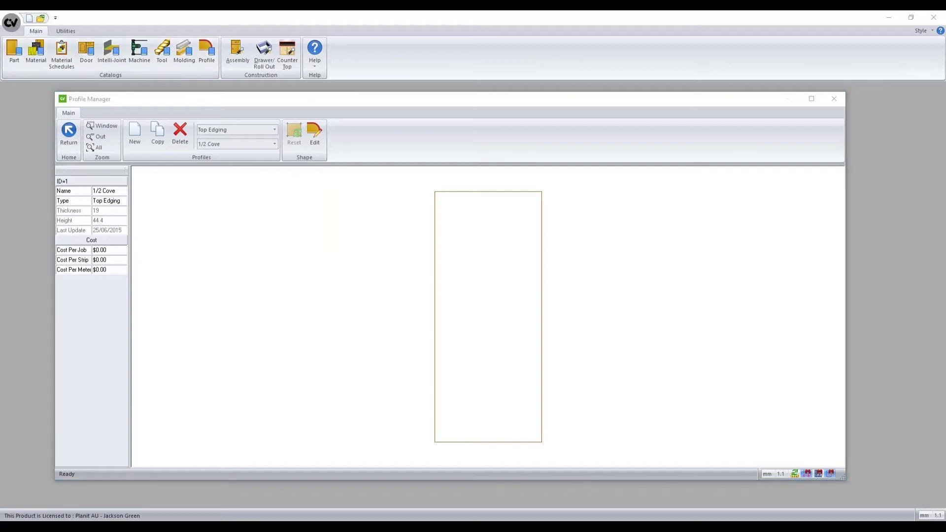
left_click(274, 144)
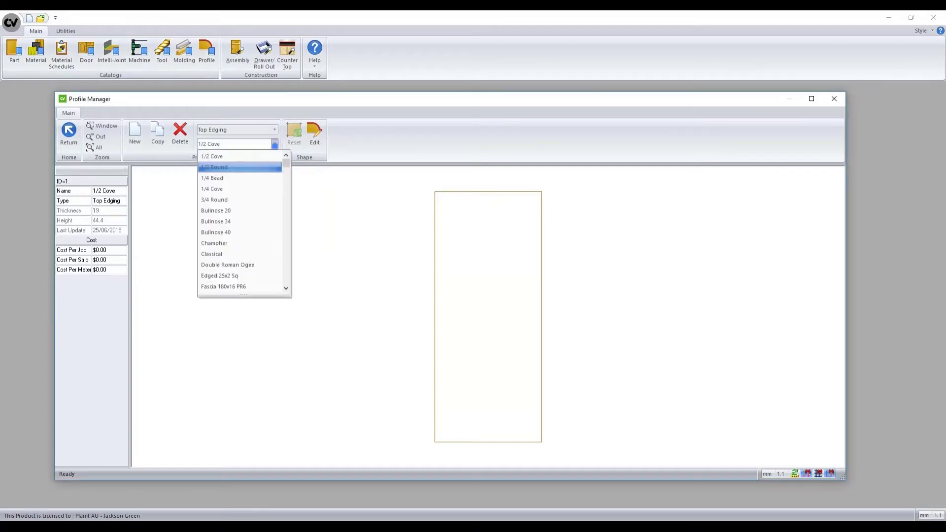
key("Down")
key("Down")
key("Down")
key("Down")
key("Down")
key("Down")
key("Down")
key("Down")
key("Down")
key("Down")
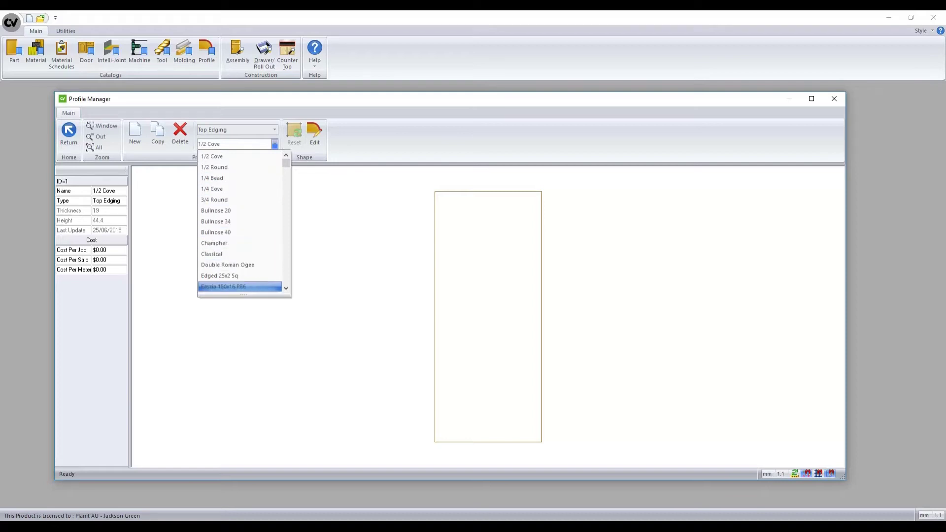
key("Escape")
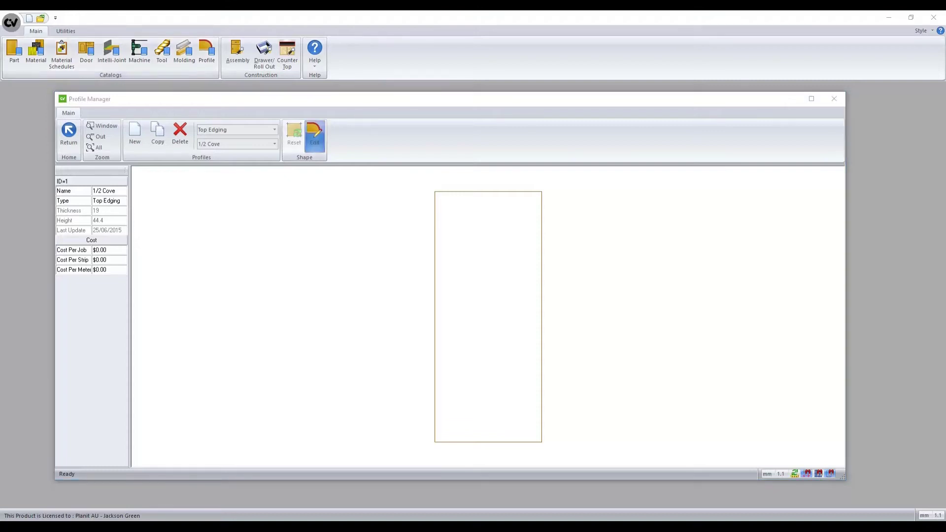
Step: Open the shape of the 1/2 Cove top edging profile for editing and examine the insert options
left_click(314, 133)
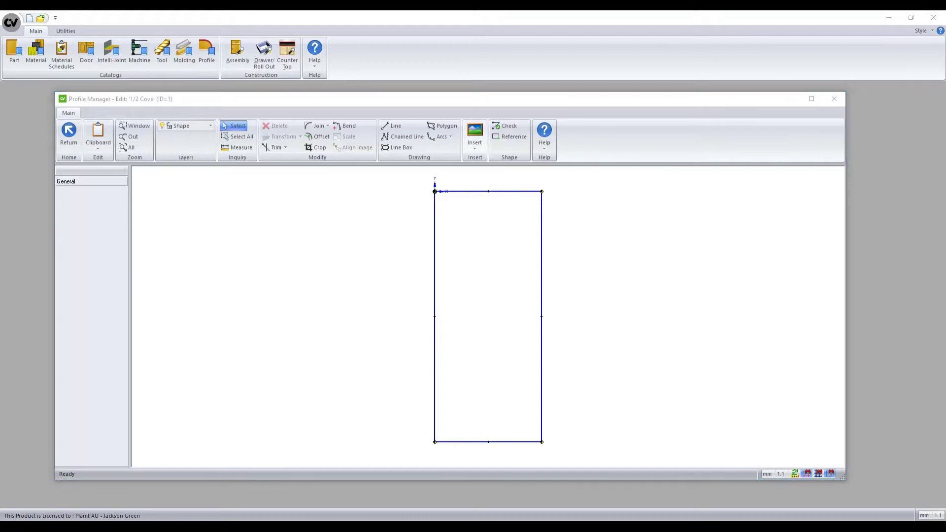
left_click(474, 142)
left_click(485, 186)
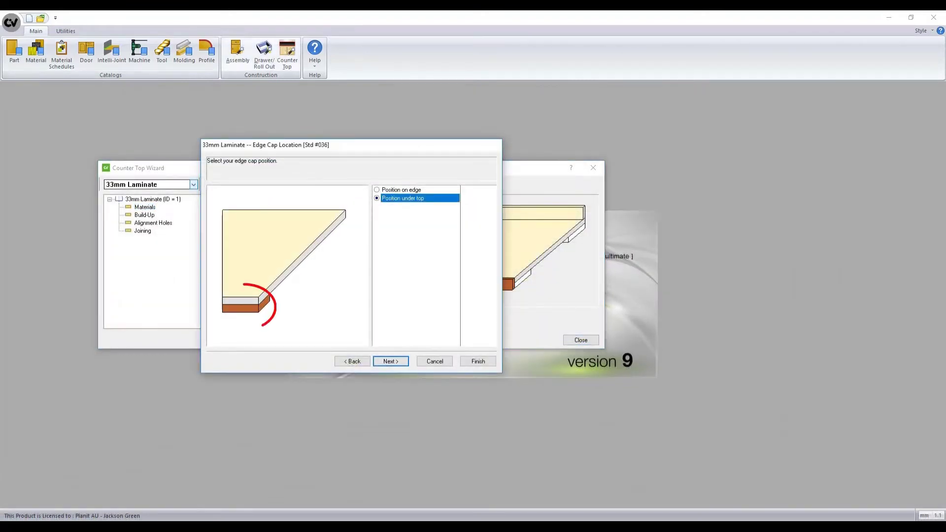
Step: Set the edge cap location of the 33mm Laminate counter top construction to Position on edge
left_click(401, 189)
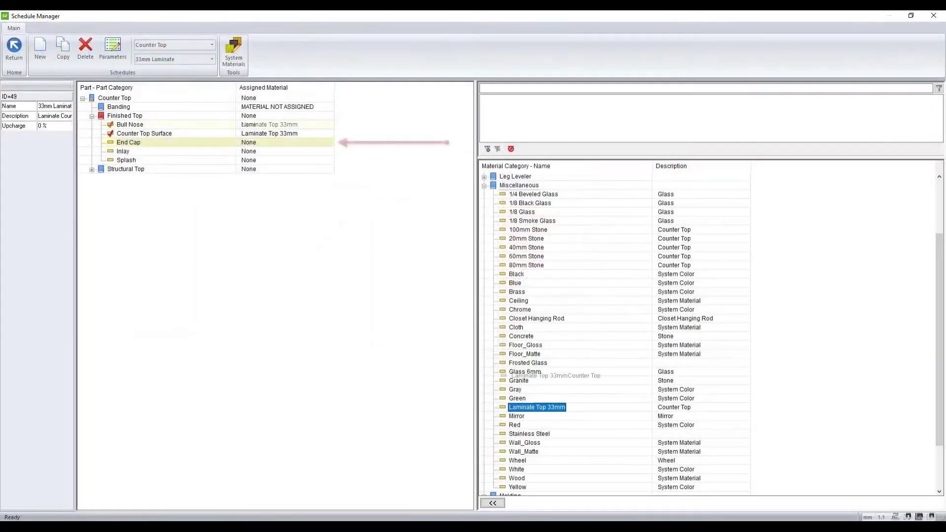
mouse_move(503, 376)
left_mouse_down()
mouse_move(379, 281)
mouse_move(291, 149)
mouse_move(250, 143)
left_mouse_up()
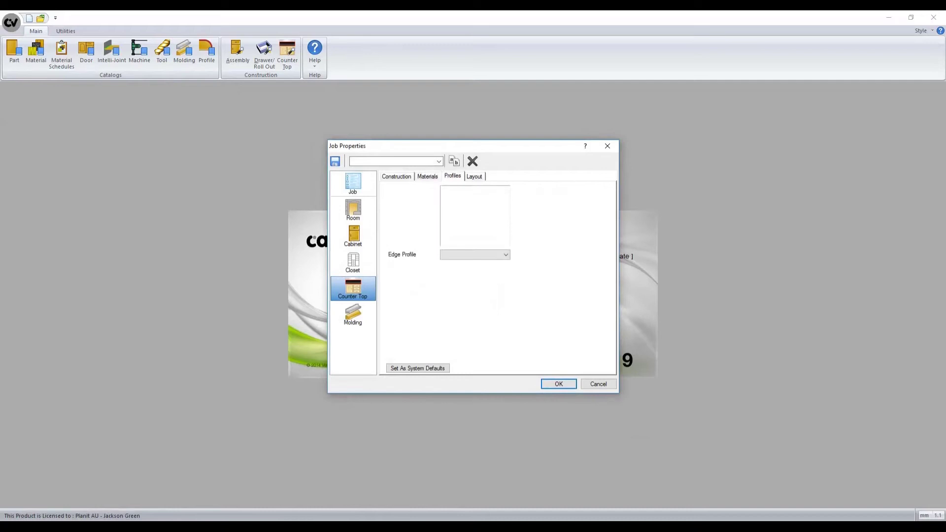
Step: Look through the edge profiles offered for counter tops in the job properties
key("alt+Down")
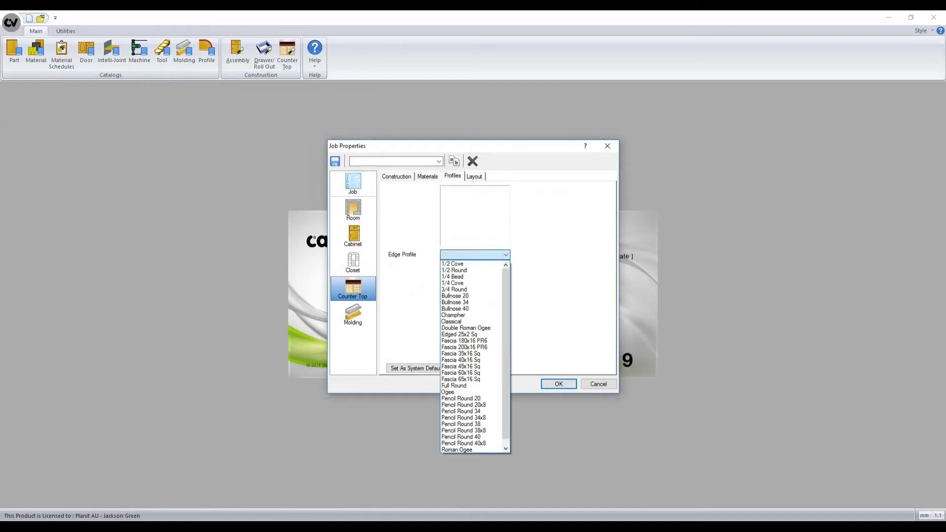
key("Down")
key("Down")
key("Down")
key("Down")
key("Down")
key("Down")
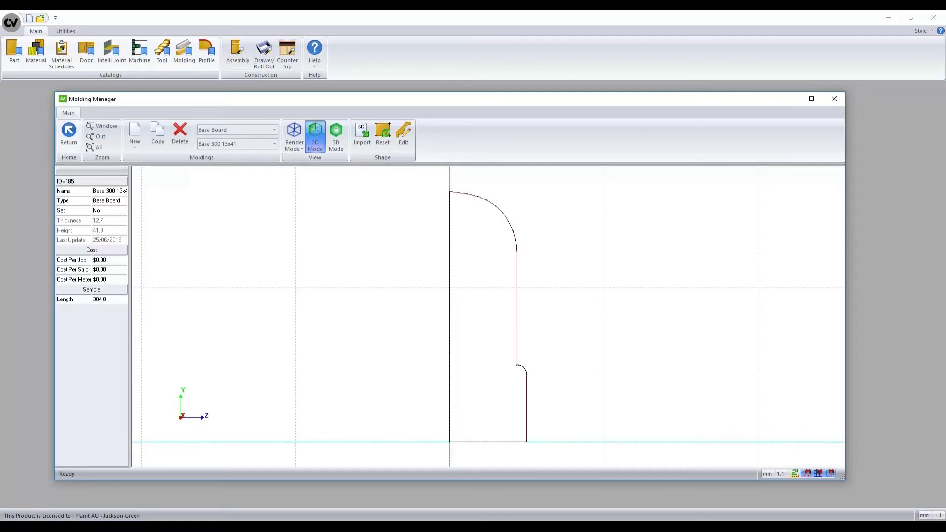
Step: Create a new Base Board molding in the molding catalog and name it Test Molding
left_click(69, 134)
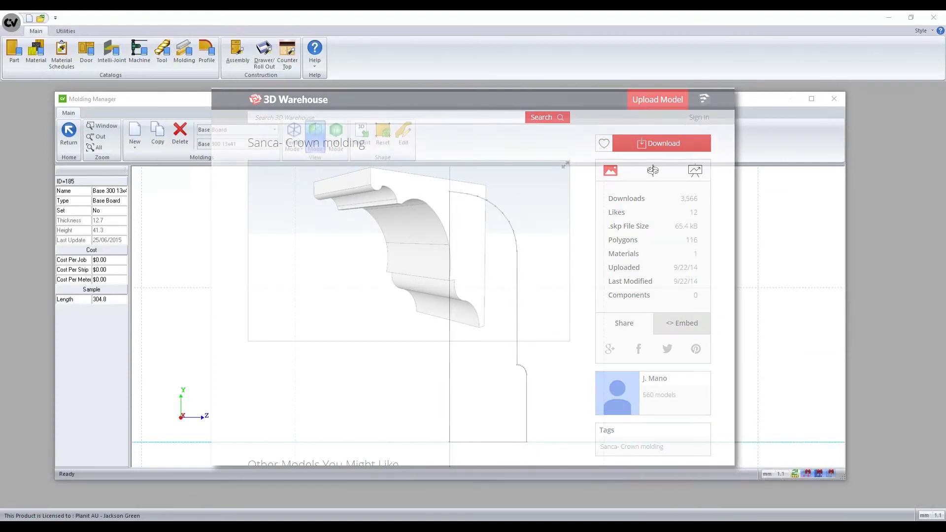
left_click(134, 136)
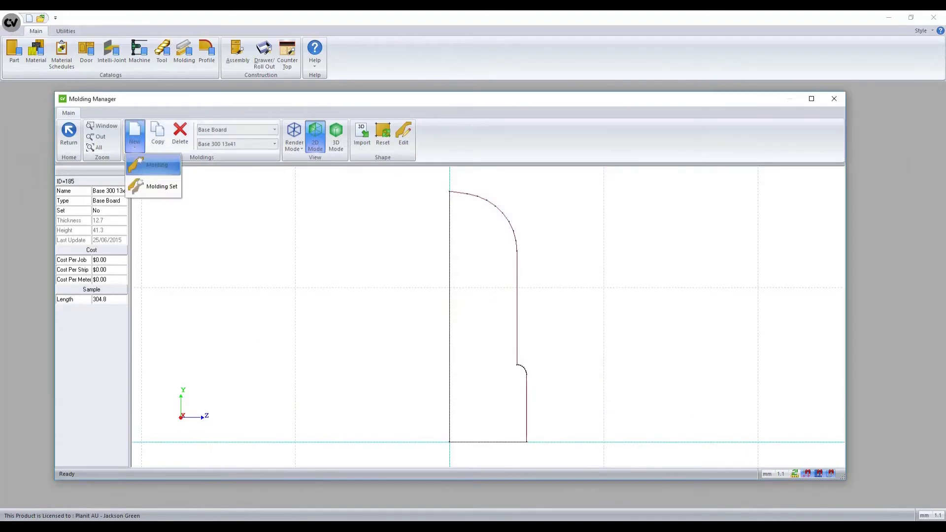
left_click(157, 164)
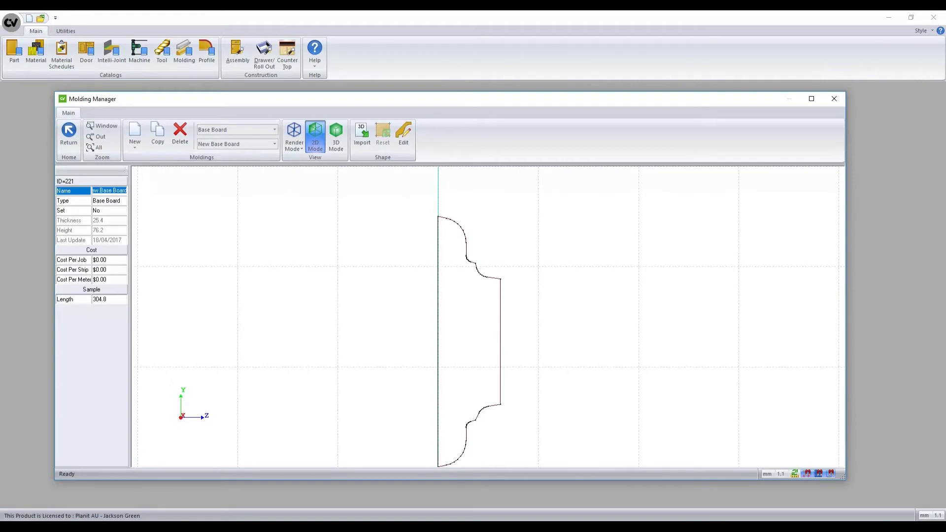
type("Test Mo")
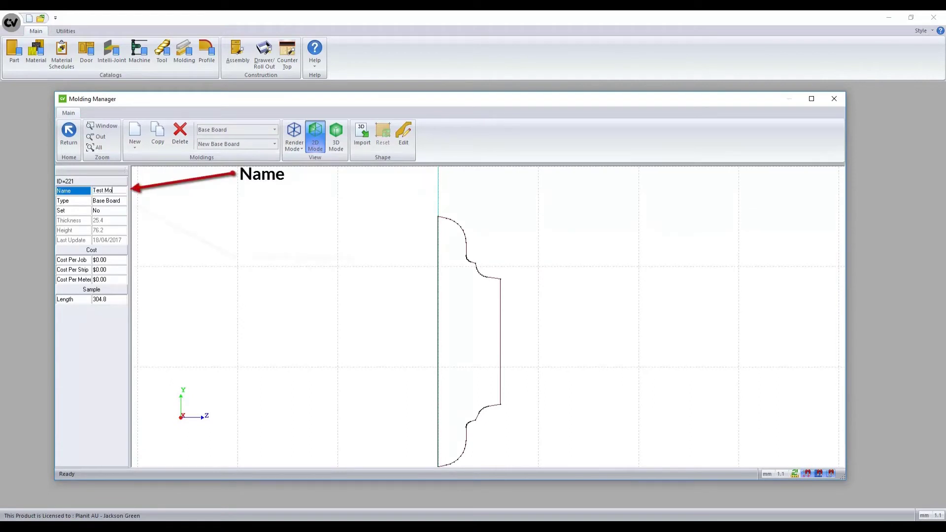
type("lding")
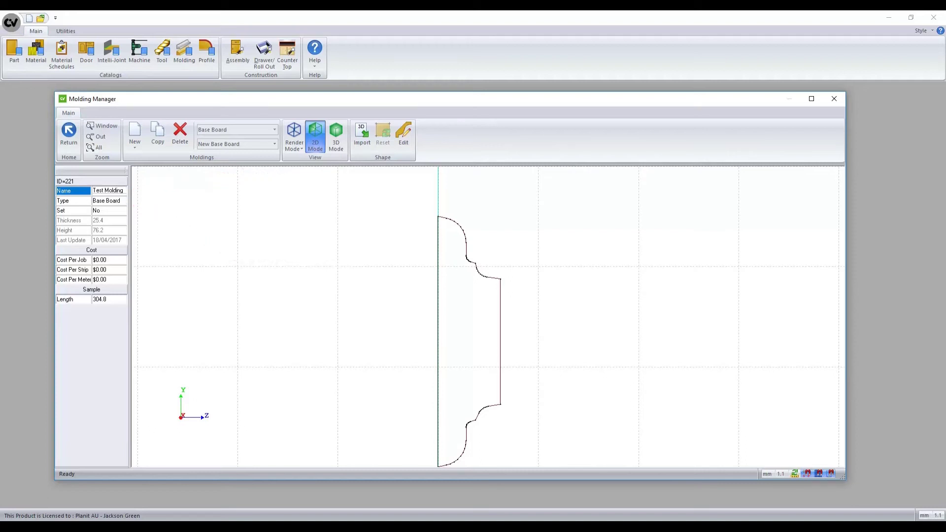
key("Return")
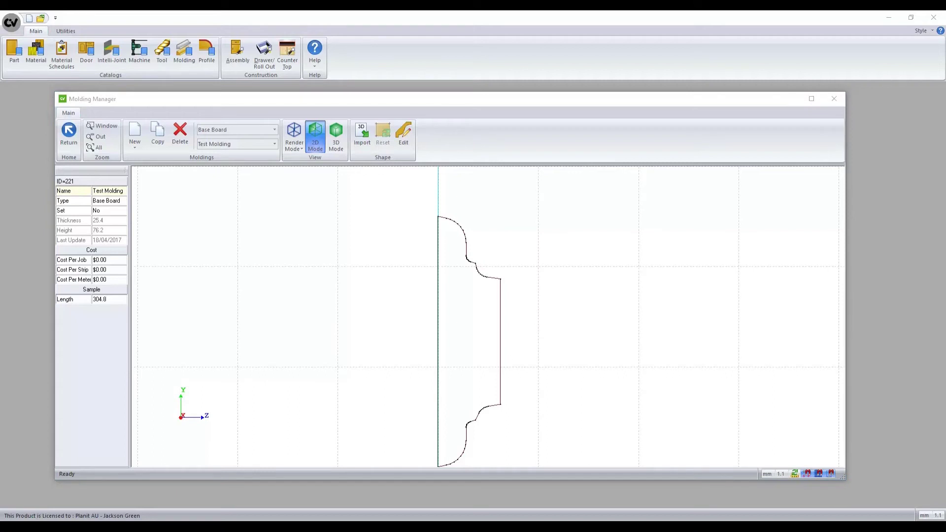
Step: Reshape Test Molding into a base board outline with a rounded top, concave face and notched lower edge, and leave shape editing
left_click(403, 133)
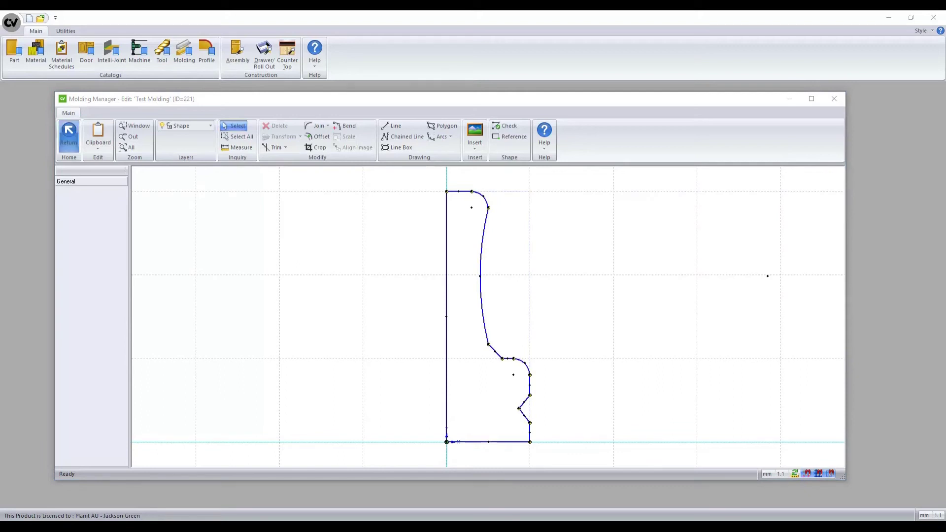
left_click(68, 135)
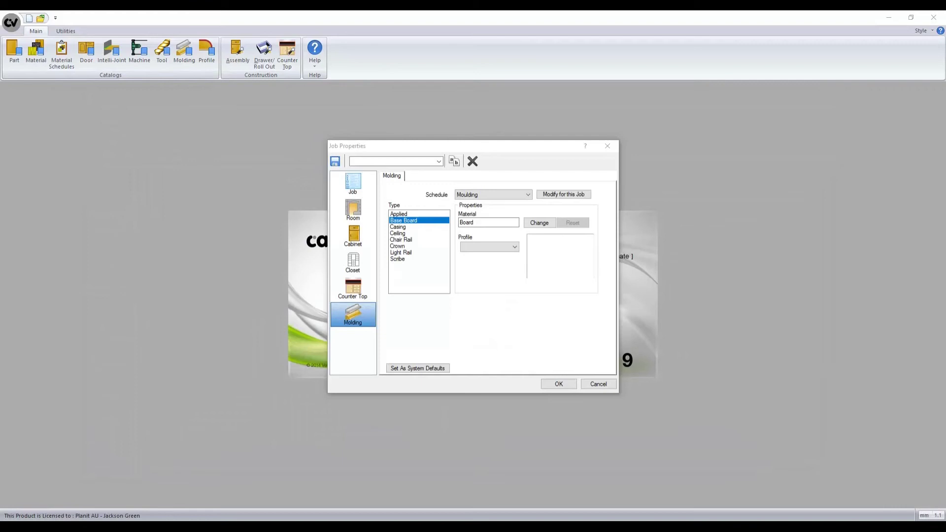
Step: Assign Test Molding as the job's Base Board profile and open the molding tools in the room plan
left_click(489, 246)
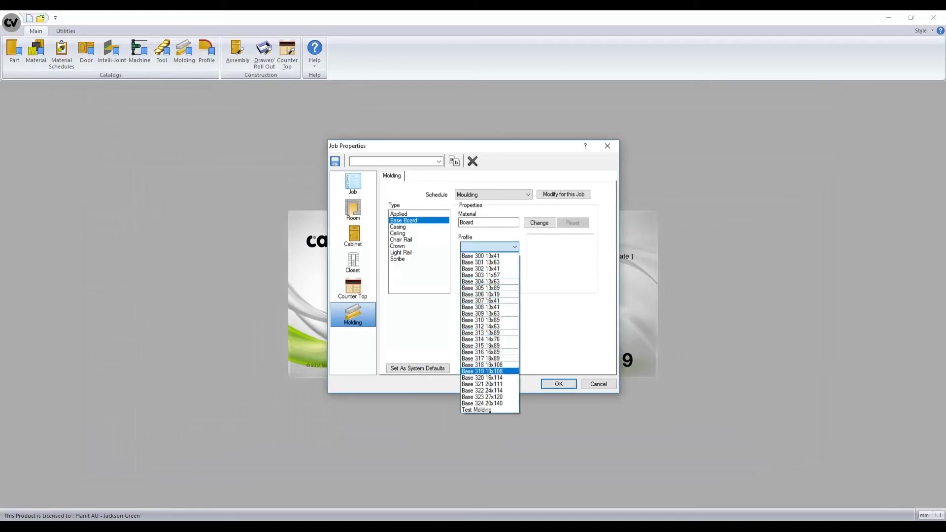
left_click(476, 410)
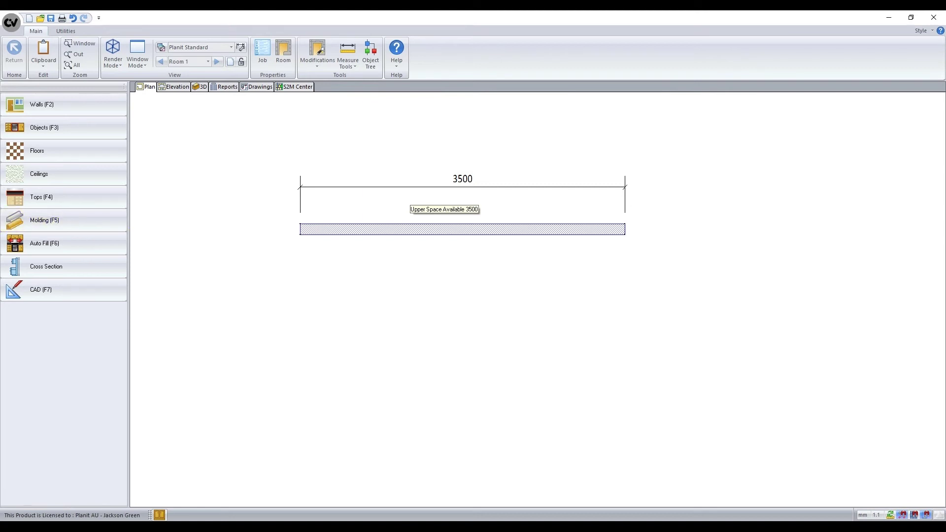
key("F5")
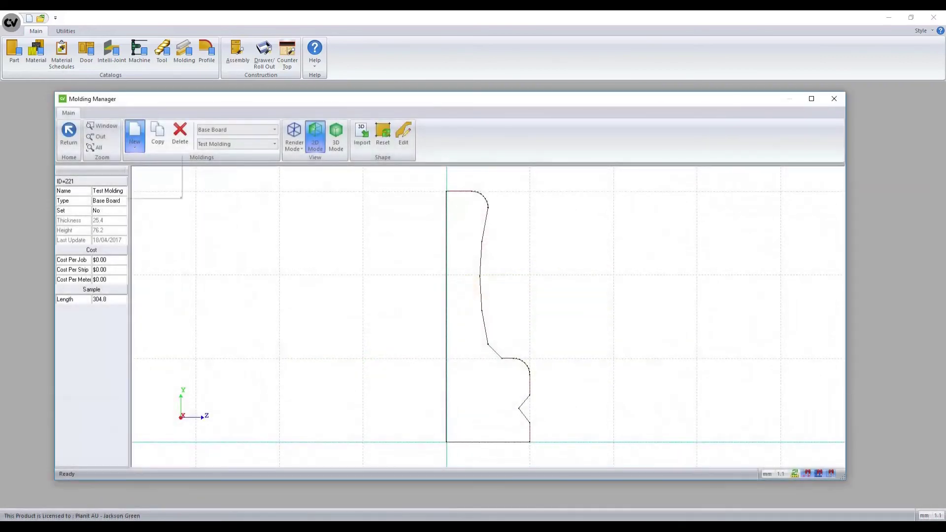
Step: Create a new Base Board molding set in the molding catalog and open its shape for editing
left_click(134, 135)
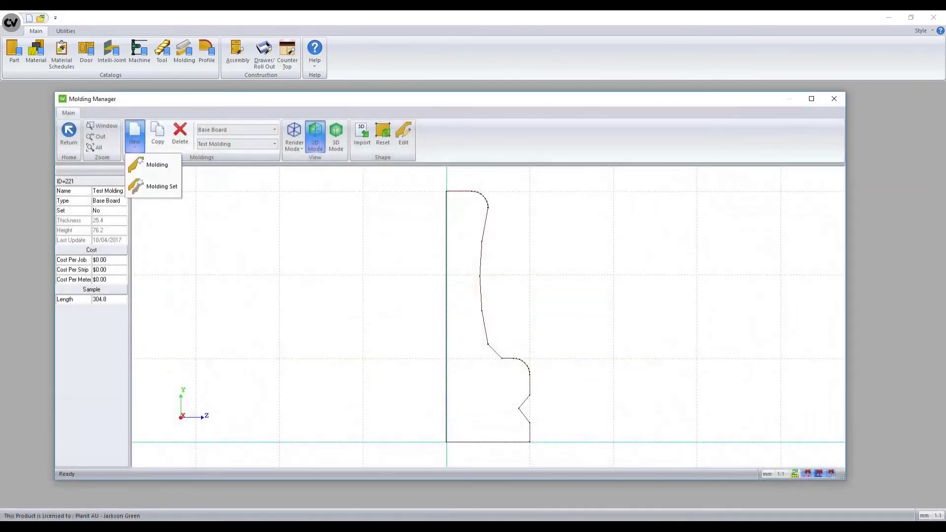
left_click(157, 186)
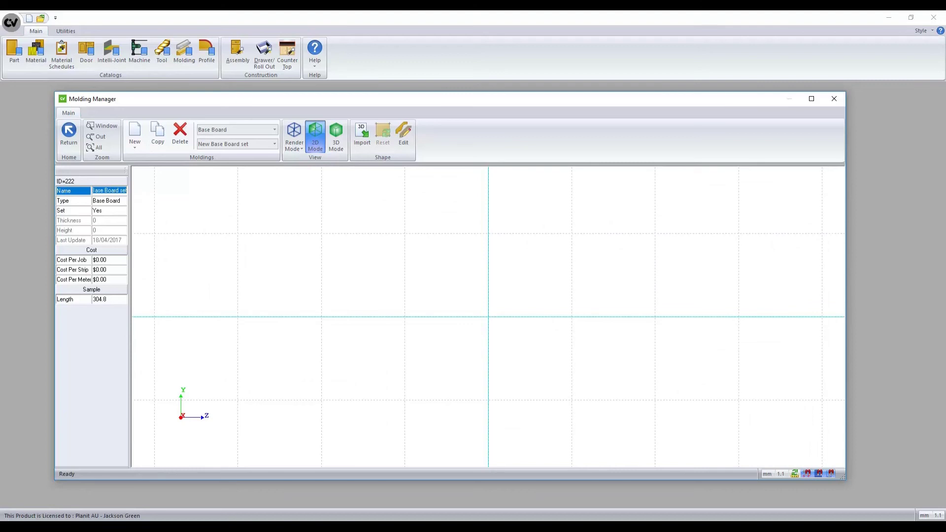
left_click(402, 135)
Step: Insert Test Molding at the set's origin and open the Origin Y value of the crown molding above it
left_click(310, 136)
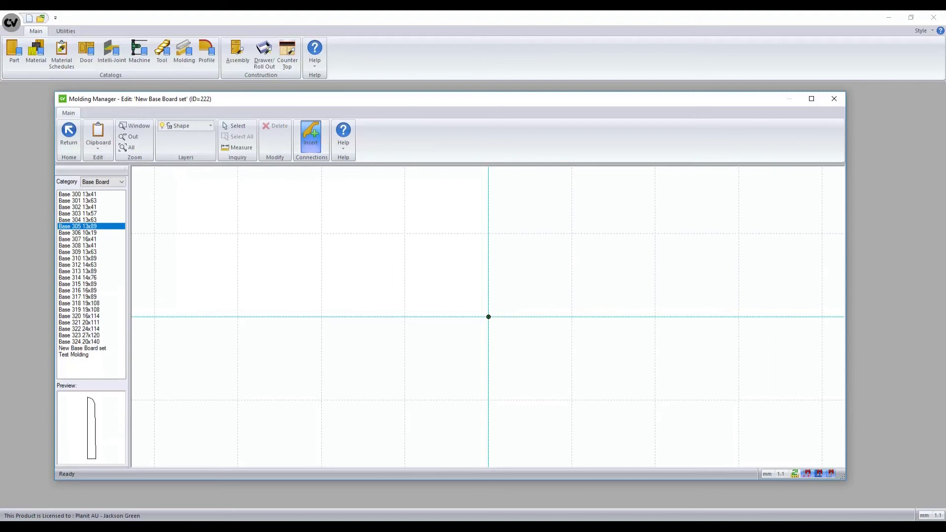
left_click(102, 182)
left_click(102, 182)
left_click(73, 354)
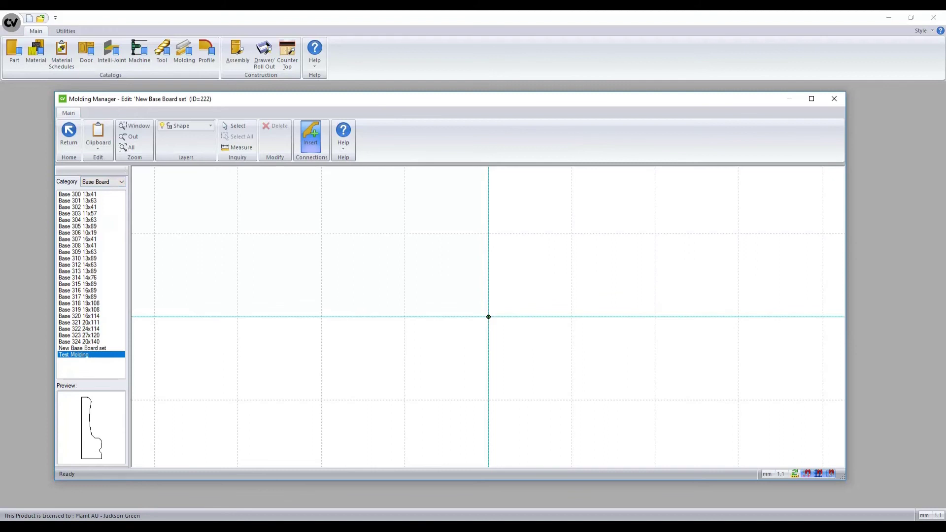
double_click(73, 354)
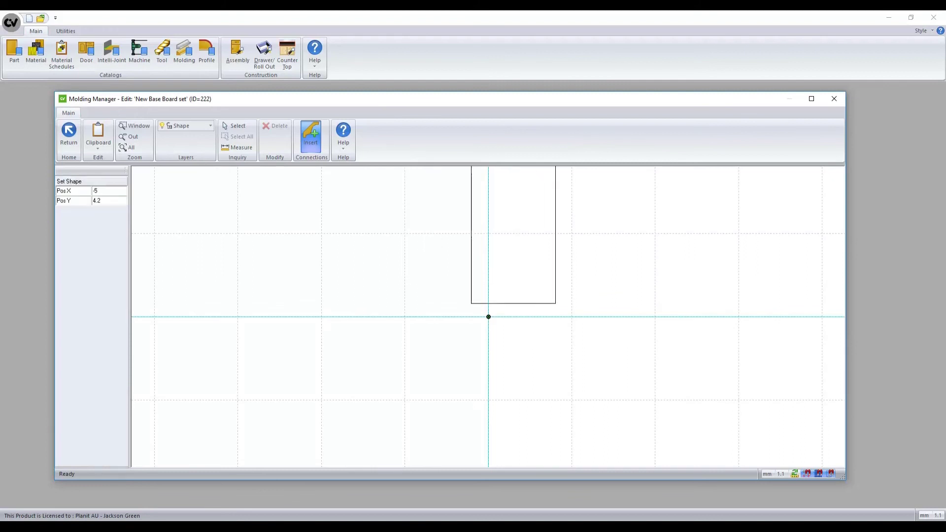
left_click(488, 317)
scroll(358, 394, "down", 5)
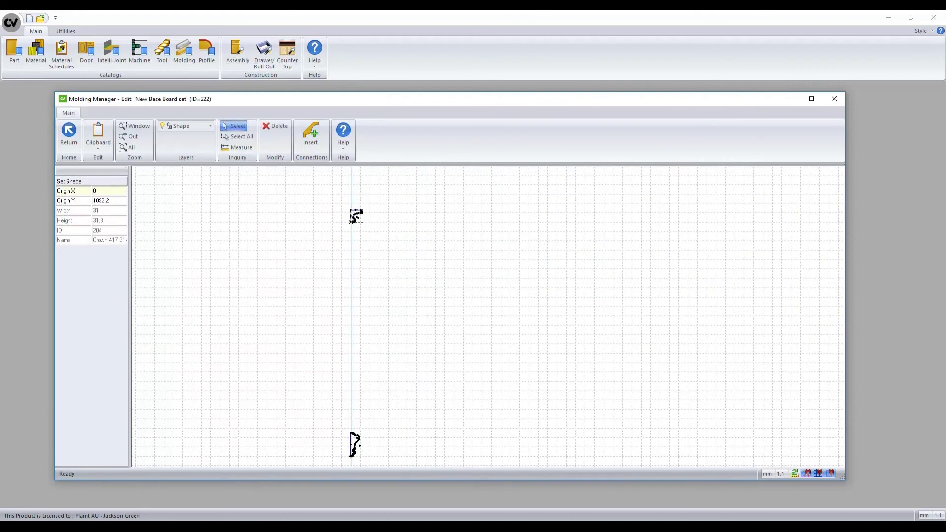
left_click(74, 200)
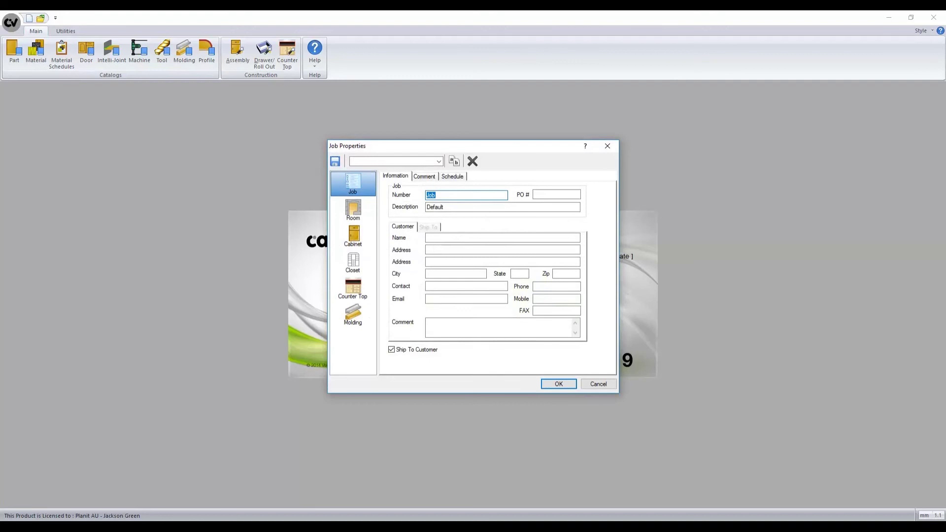
Step: Assign Test Profile Set as the profile for the Base Board molding type in the job properties
left_click(353, 314)
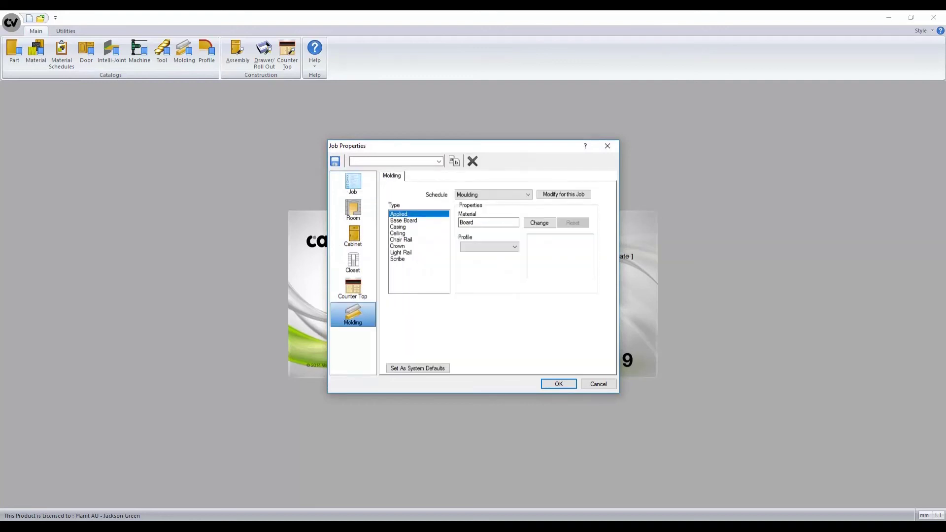
left_click(404, 220)
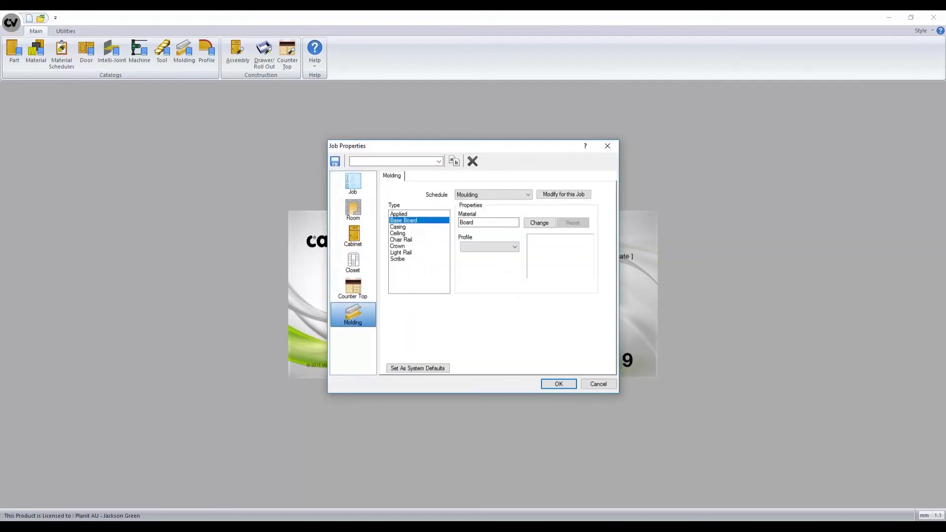
left_click(489, 246)
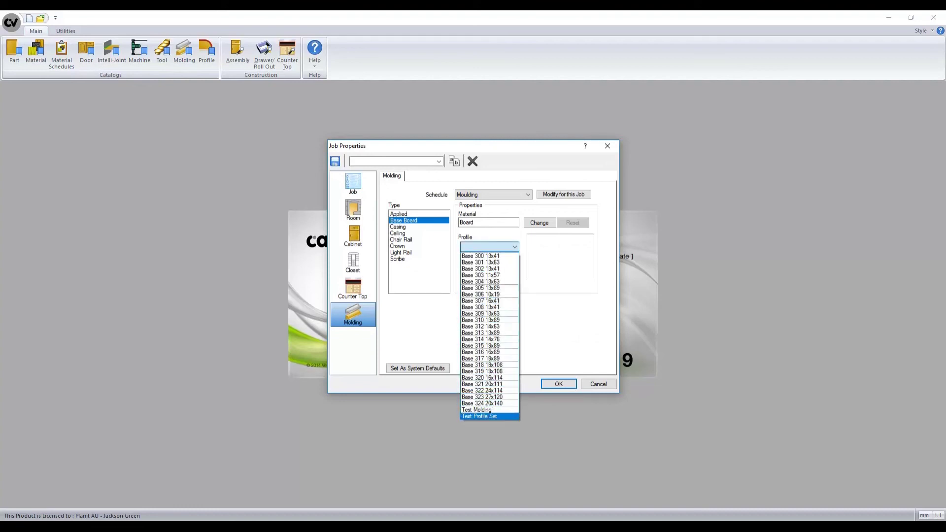
left_click(489, 415)
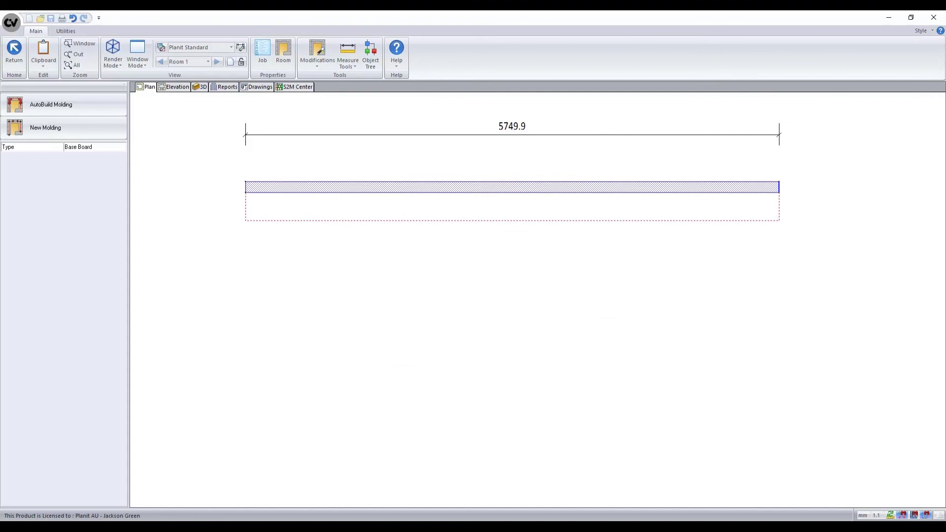
Step: Choose Base Board as the type for the molding on the wall in the room plan
left_click(93, 147)
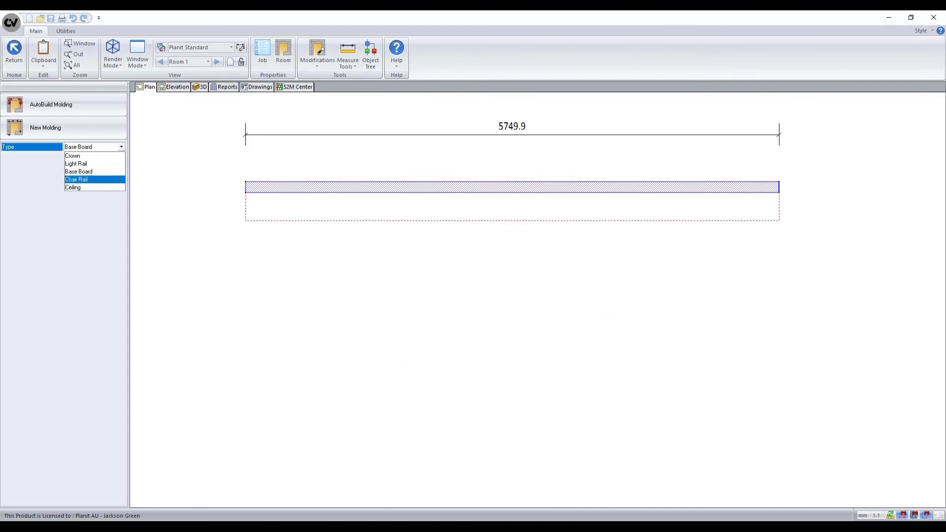
left_click(93, 172)
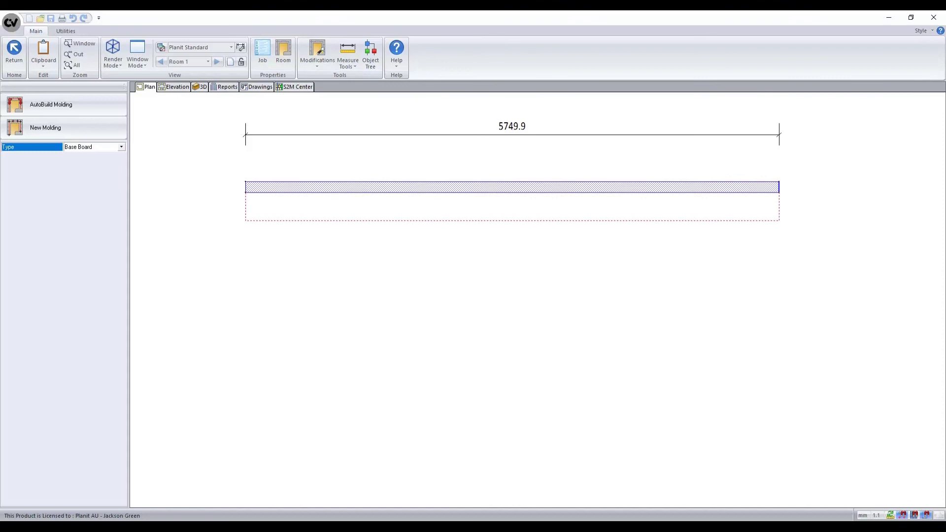
key("Escape")
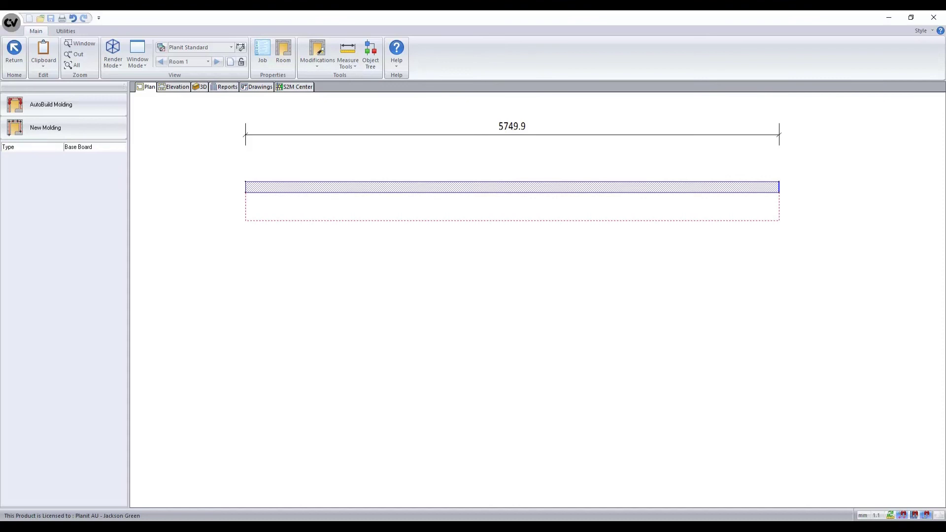